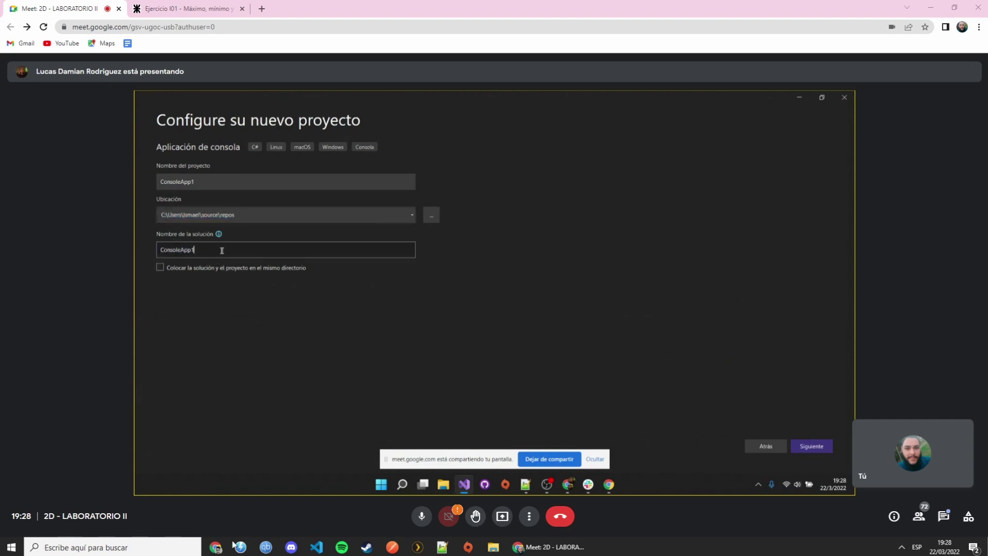
# Step: Mute the microphone in the meeting and switch the browser window to full screen
pyautogui.click(422, 520)
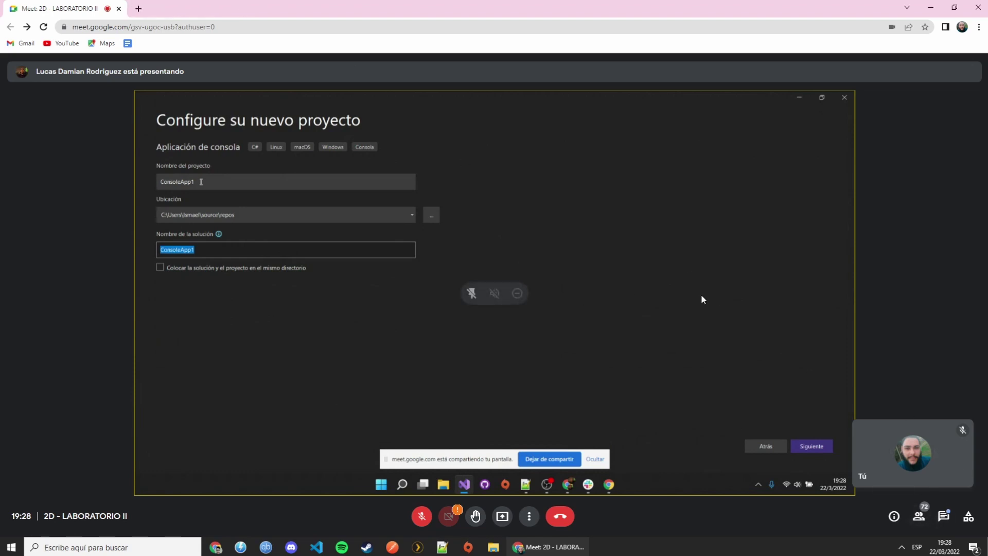
pyautogui.press('F11')
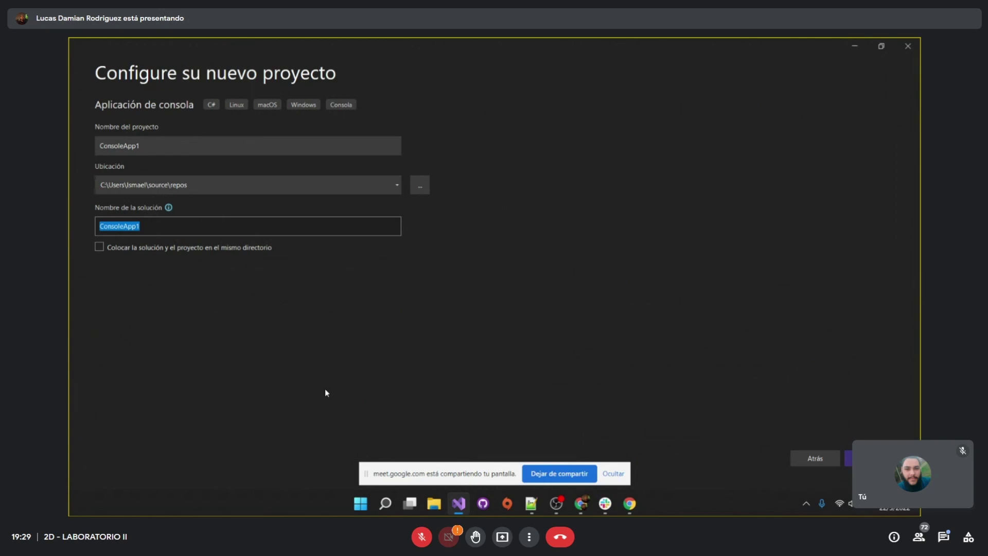
# Step: Set the solution name of the new console application to ClaseMartesLabo
pyautogui.doubleClick(159, 229)
pyautogui.press('capslock')
pyautogui.write('C')
pyautogui.press('capslock')
pyautogui.write('laseMartes')
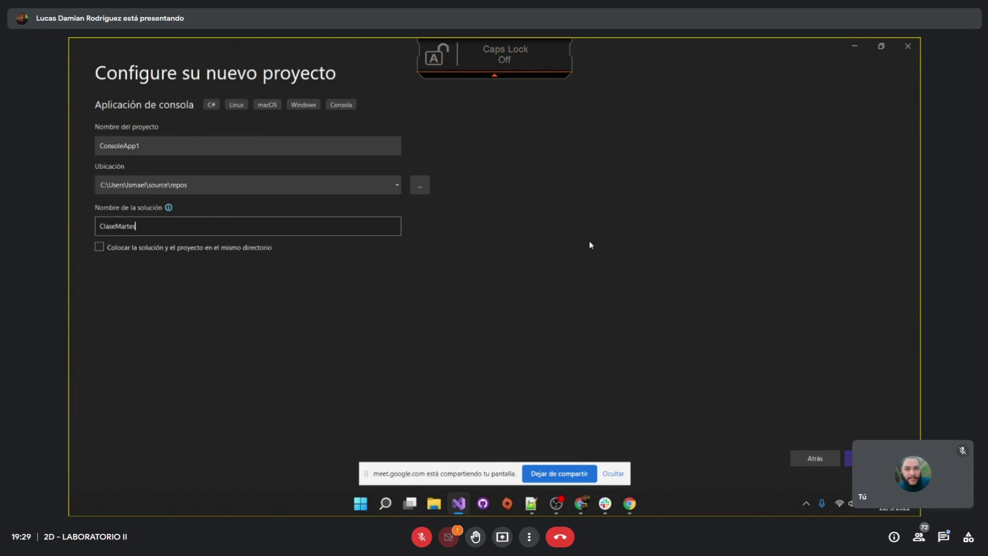
pyautogui.press('capslock')
pyautogui.write('L')
pyautogui.press('capslock')
pyautogui.write('abo')
# Step: Name the project Aplicacion-01 and continue to the additional information page
pyautogui.click(187, 145)
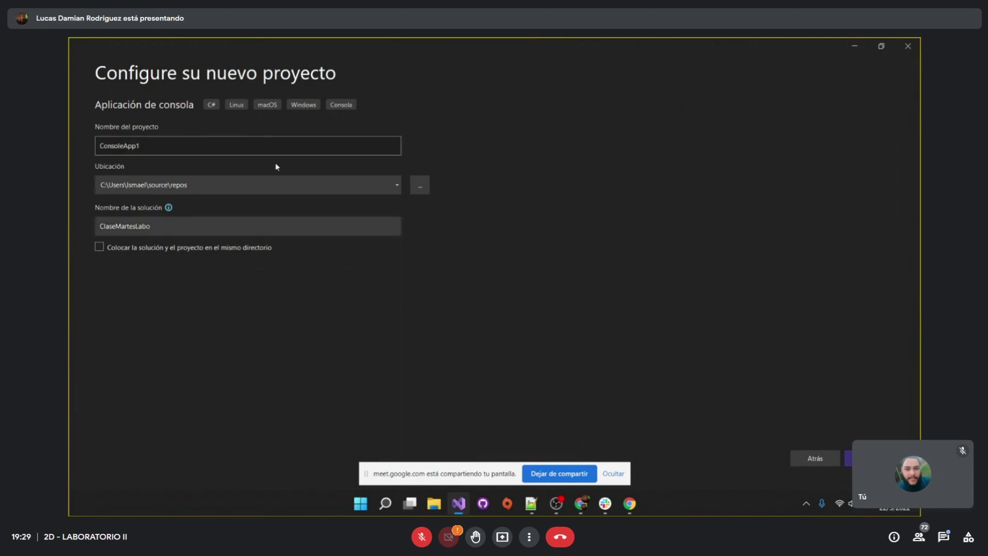
pyautogui.hotkey('ctrl', 'a')
pyautogui.press('capslock')
pyautogui.write('A')
pyautogui.press('capslock')
pyautogui.write('plicacion-01')
pyautogui.click(868, 458)
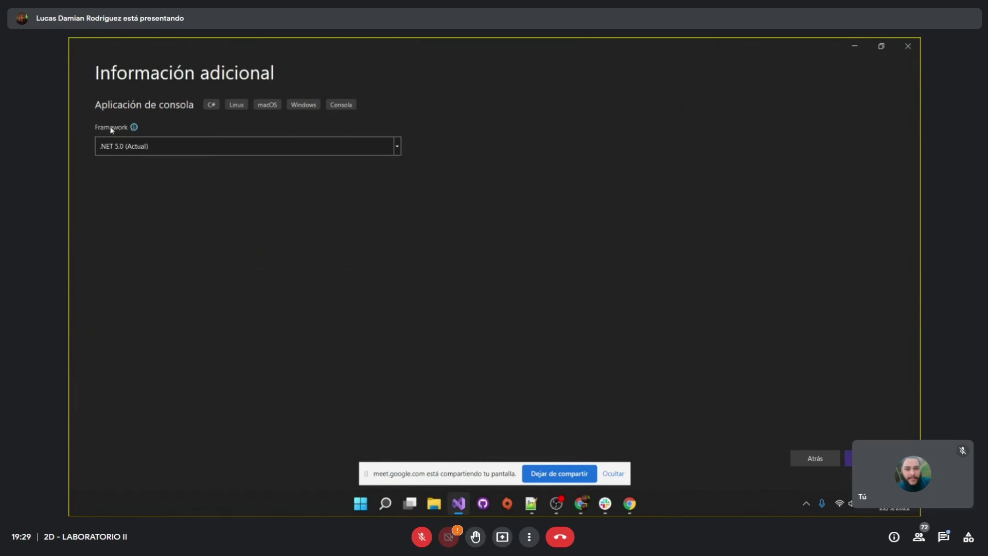
# Step: Choose .NET 5.0 (Actual) as the framework and create the project
pyautogui.click(159, 148)
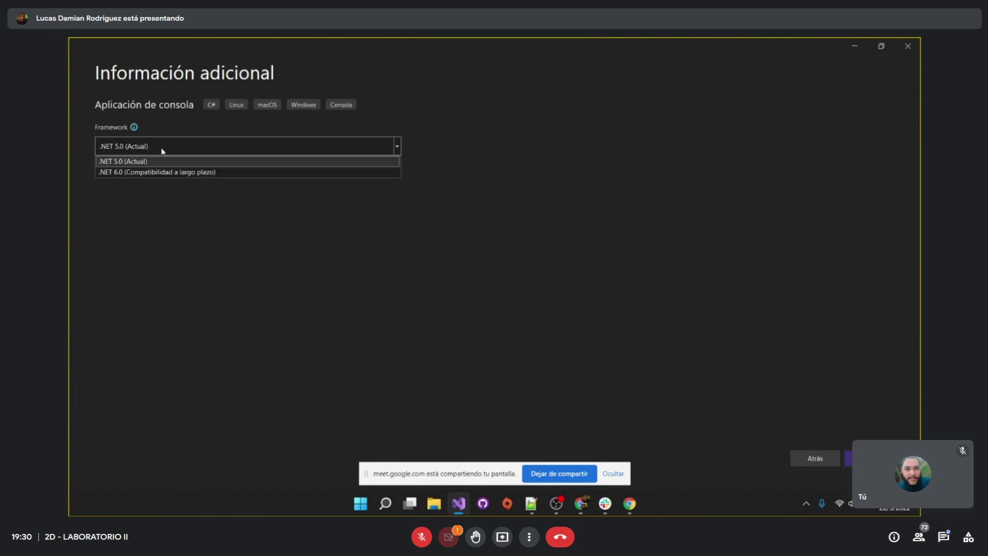
pyautogui.click(128, 162)
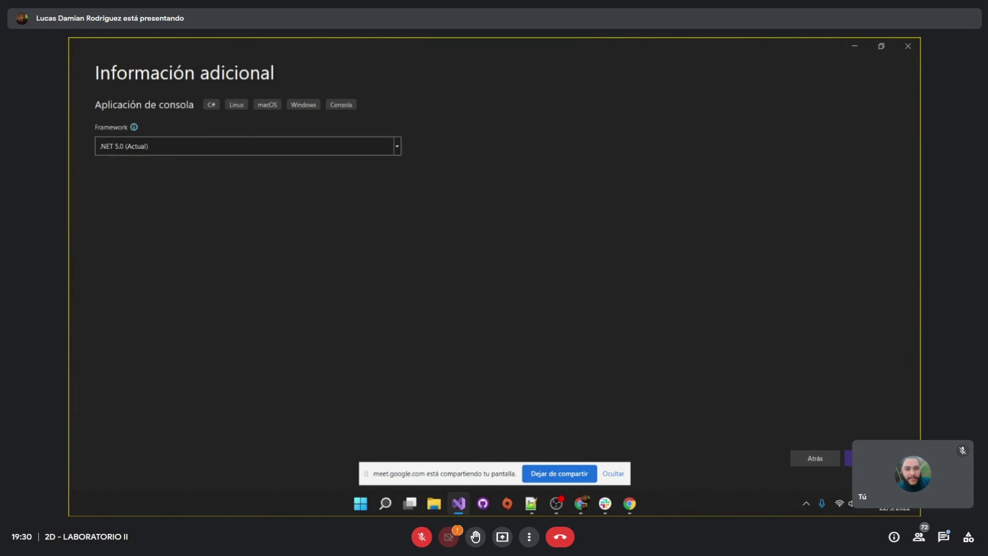
pyautogui.click(849, 457)
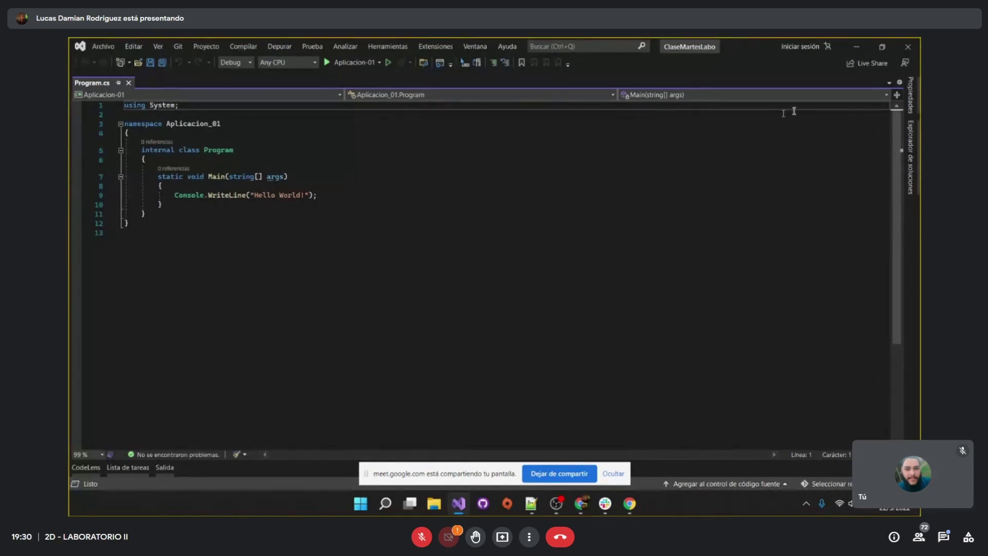
# Step: Pin the Solution Explorer open beside the code editor and widen it until the full names fit
pyautogui.click(473, 287)
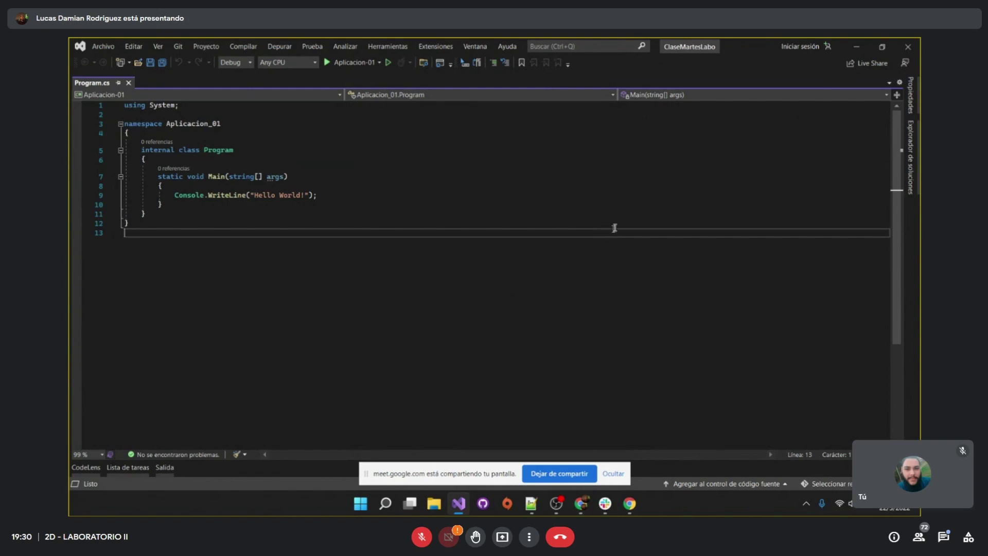
pyautogui.click(910, 157)
pyautogui.click(890, 83)
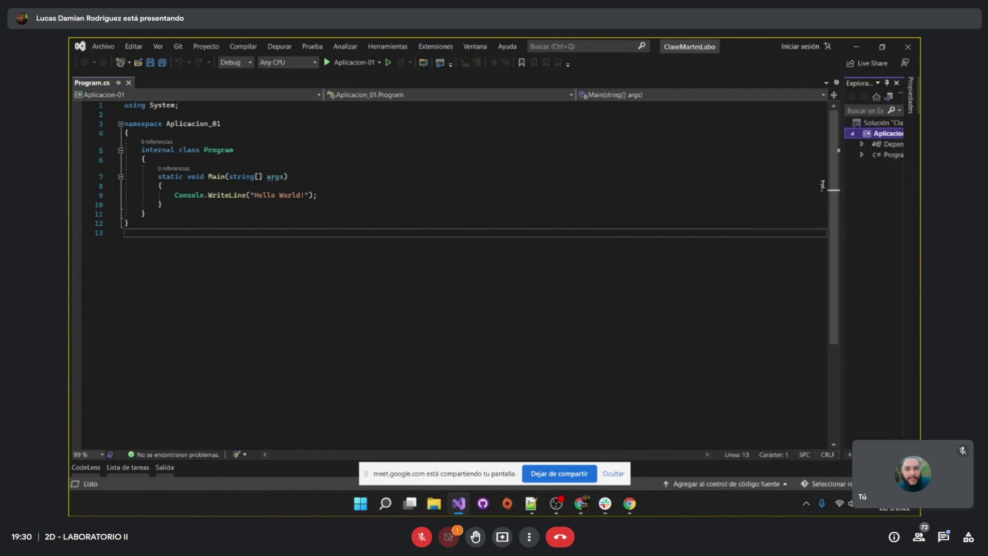
pyautogui.moveTo(841, 155); pyautogui.dragTo(725, 155)
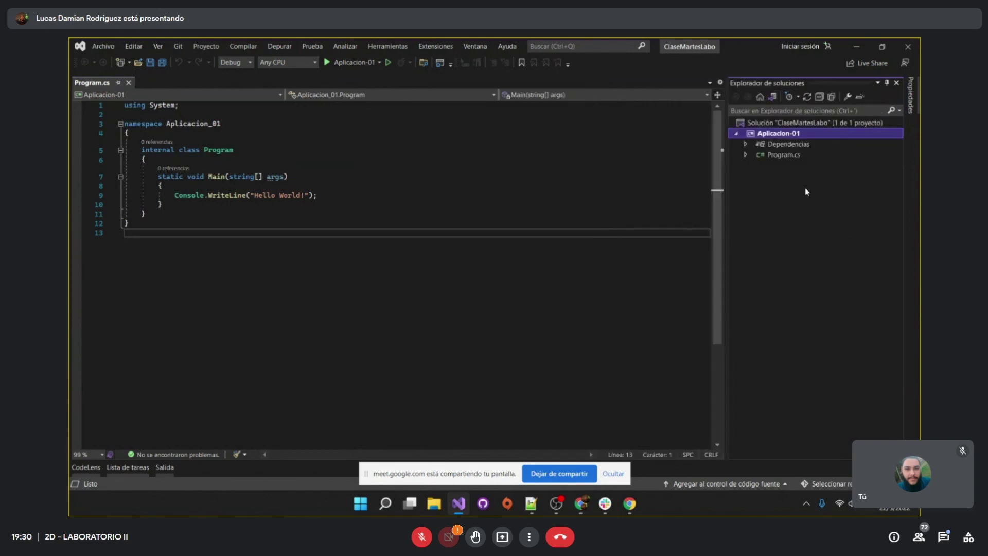
# Step: Examine the ClaseMartesLabo solution and the contents of Aplicacion-01 in the Solution Explorer, leaving the project collapsed
pyautogui.press('Left')
pyautogui.click(803, 123)
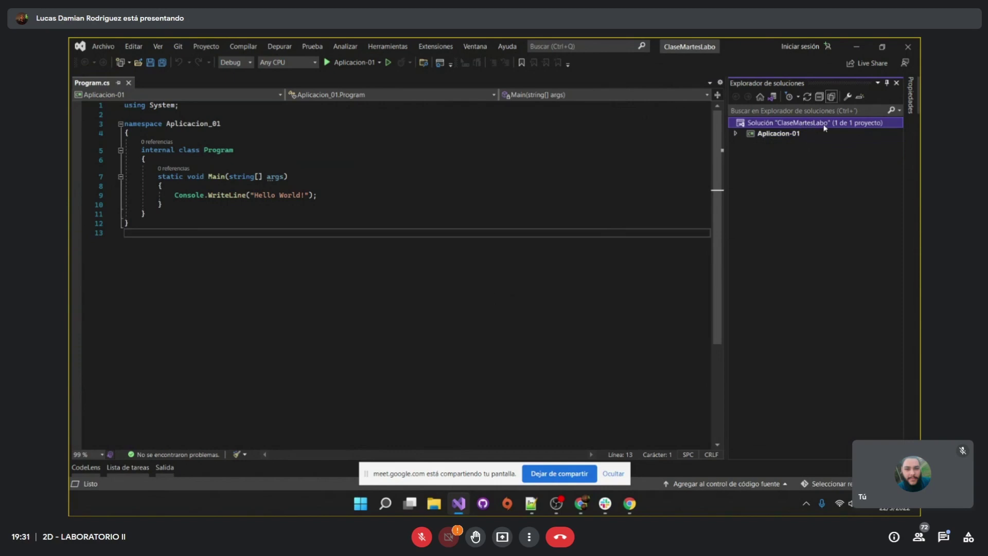
pyautogui.press('super+plus')
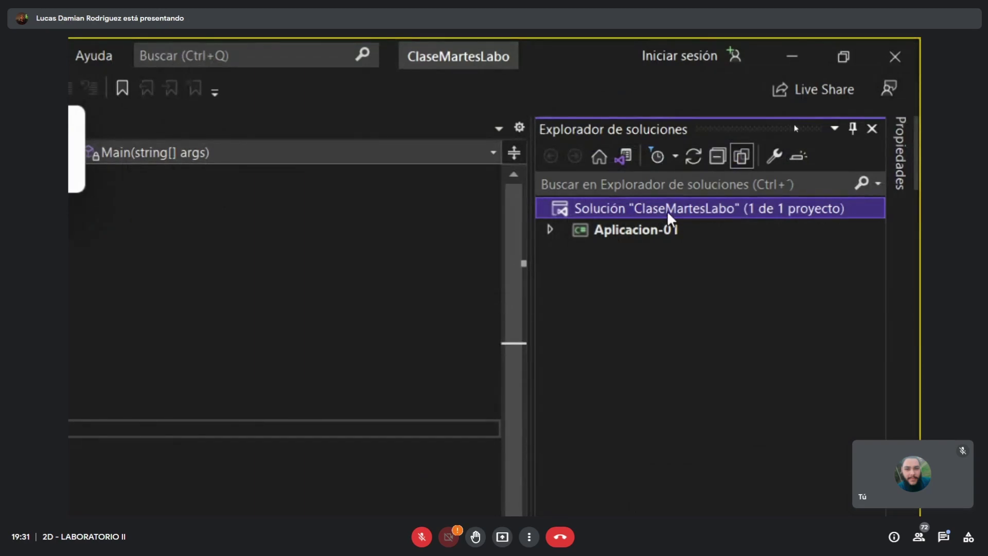
pyautogui.click(647, 233)
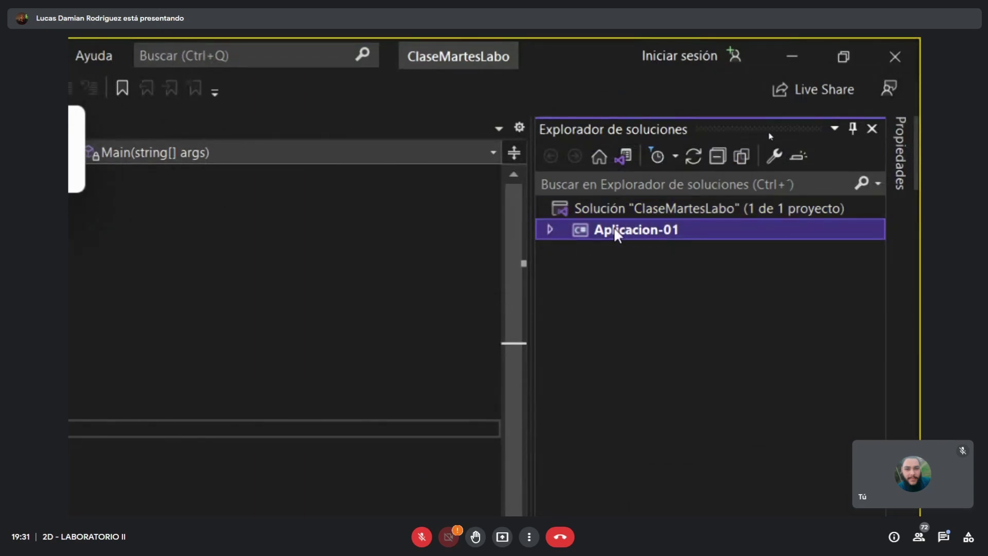
pyautogui.click(549, 229)
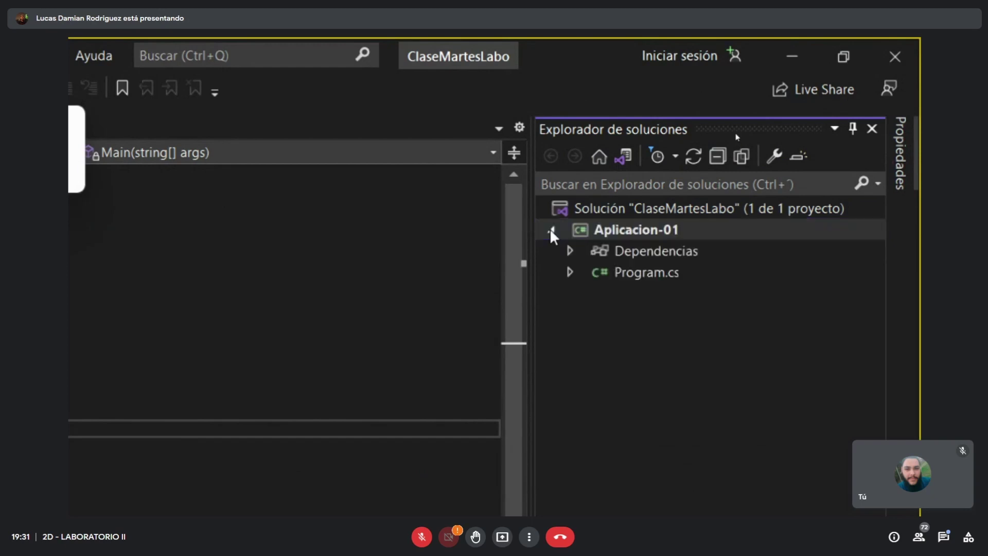
pyautogui.click(550, 231)
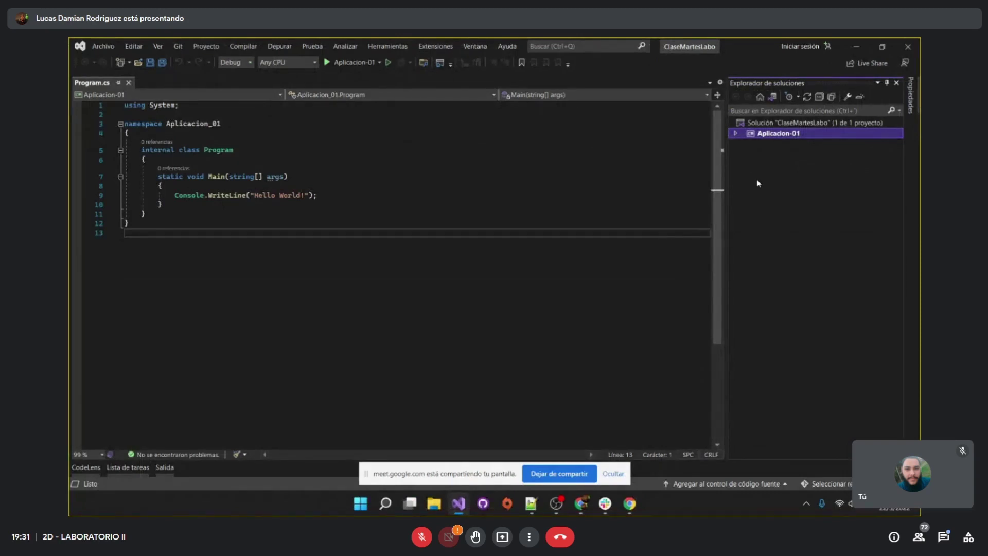
# Step: Start adding a new project to the ClaseMartesLabo solution from the C# console application template
pyautogui.rightClick(786, 125)
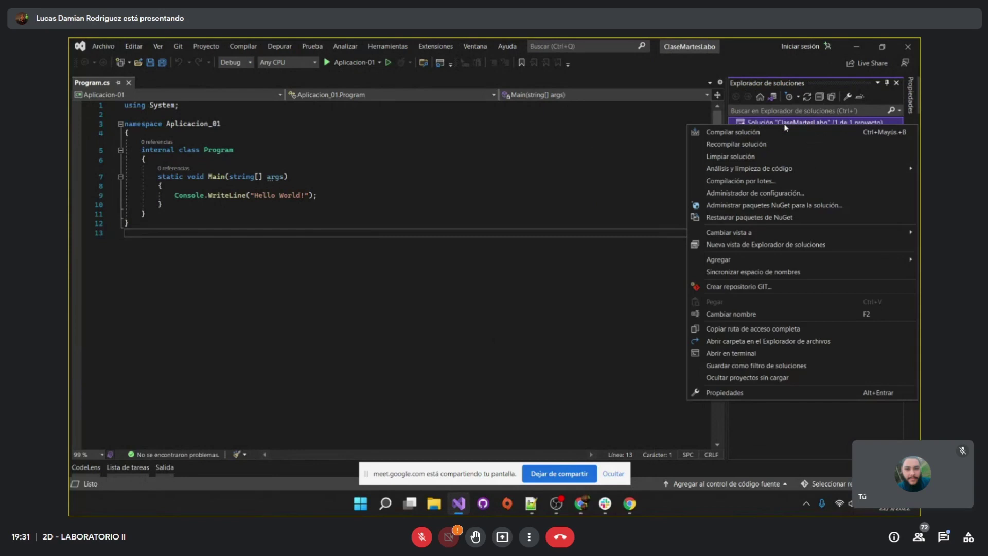
pyautogui.moveTo(749, 258)
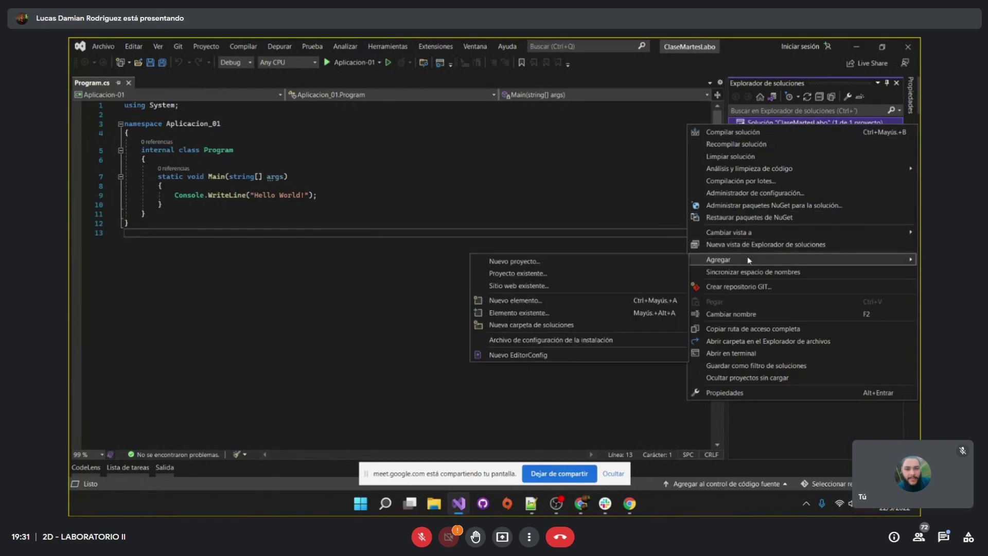
pyautogui.click(514, 261)
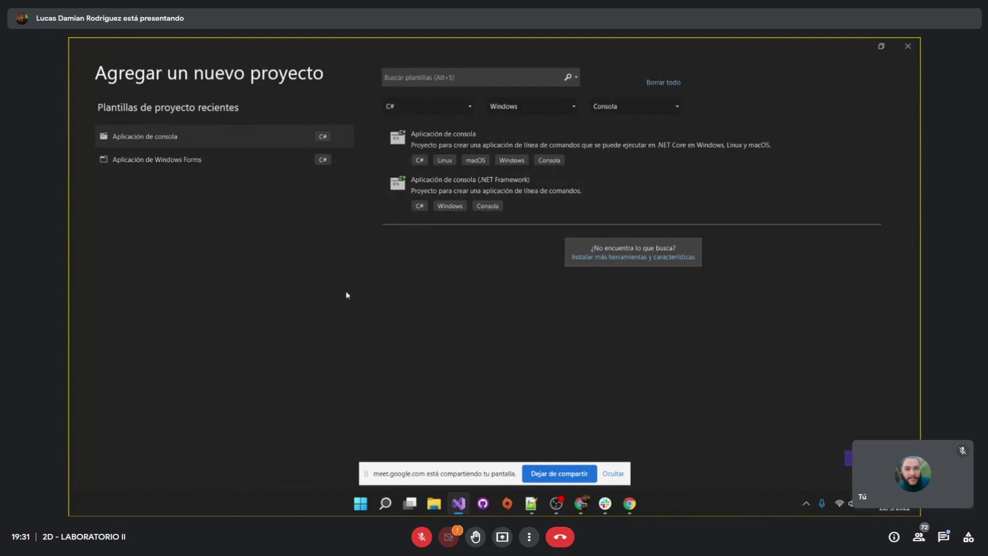
pyautogui.click(637, 165)
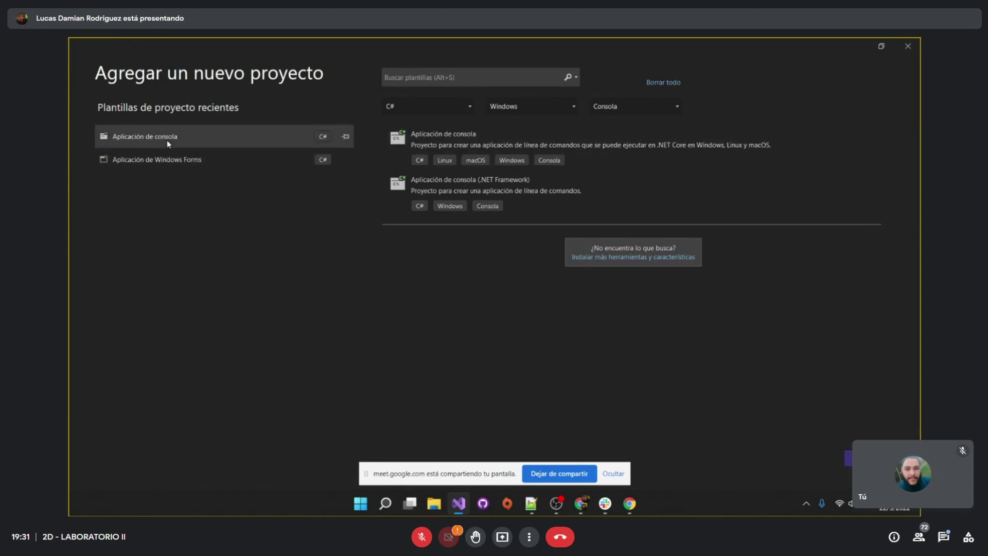
pyautogui.click(182, 141)
pyautogui.doubleClick(194, 138)
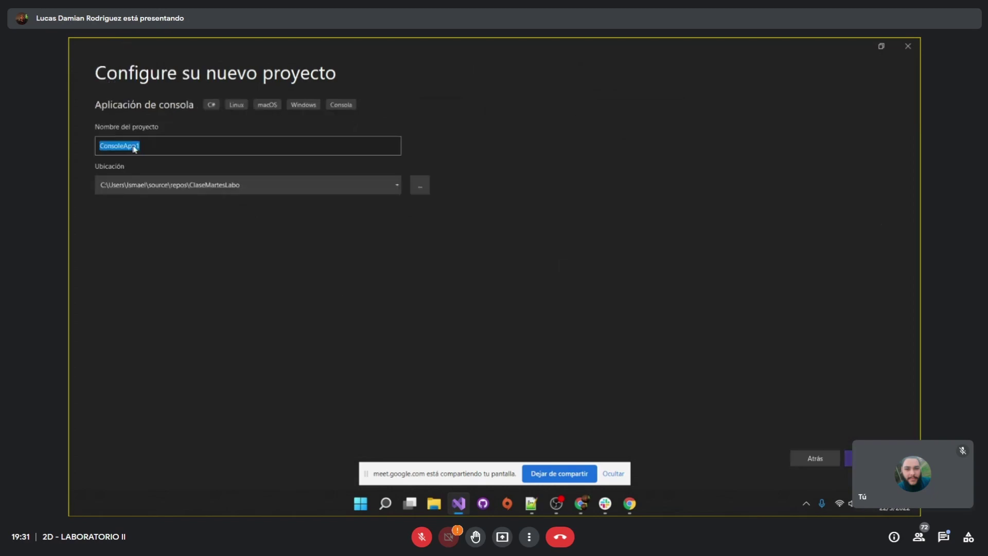
# Step: Name the second project Aplicacion-02 and create it with the .NET 5.0 (Actual) framework
pyautogui.press('capslock')
pyautogui.write('Aplica')
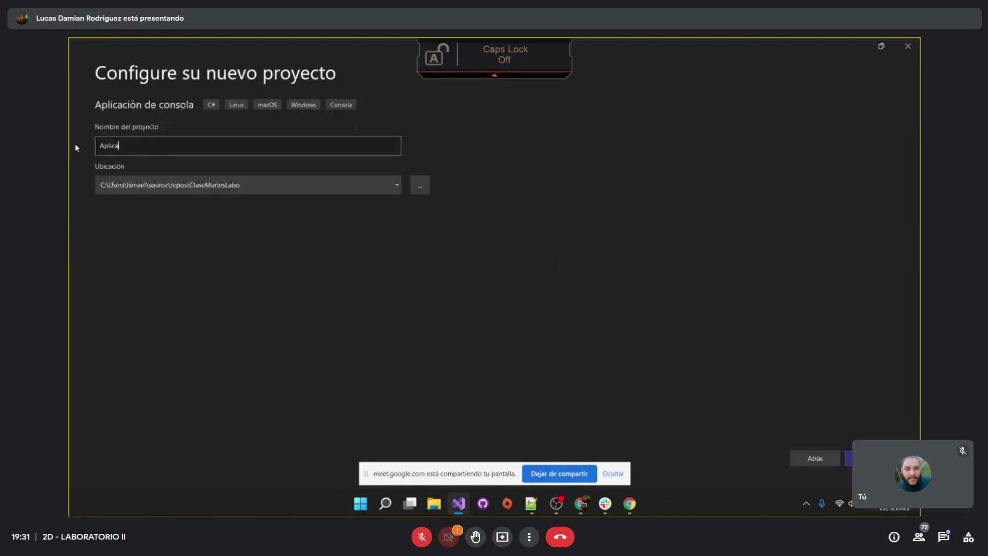
pyautogui.write('cion-02')
pyautogui.press('Return')
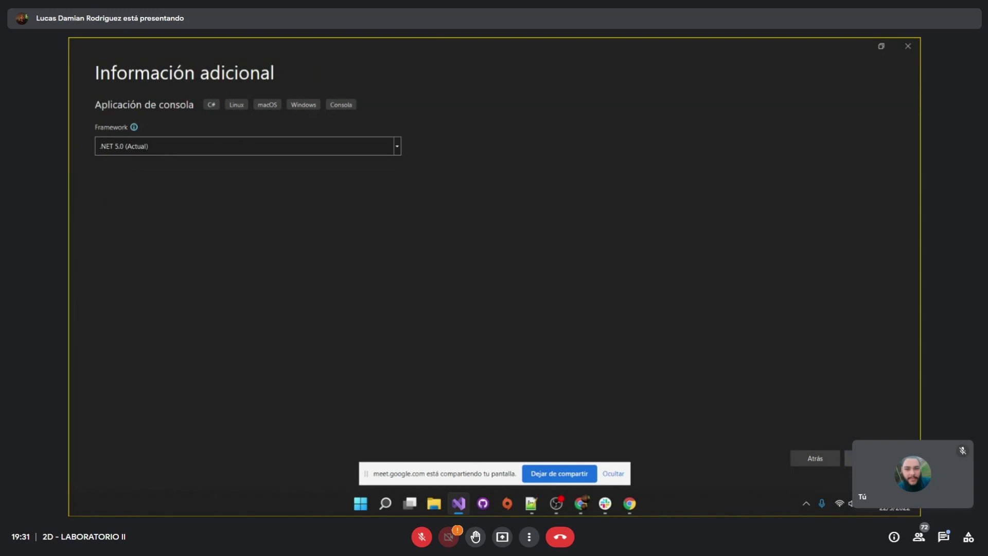
pyautogui.click(869, 457)
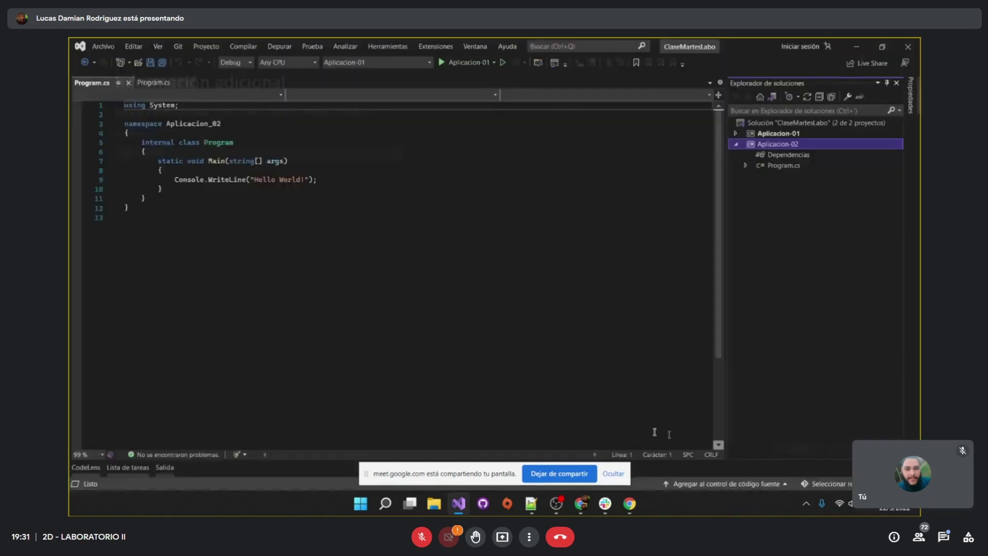
# Step: Expand Aplicacion-01 in the Solution Explorer and compare the open Program.cs files of both projects
pyautogui.click(774, 133)
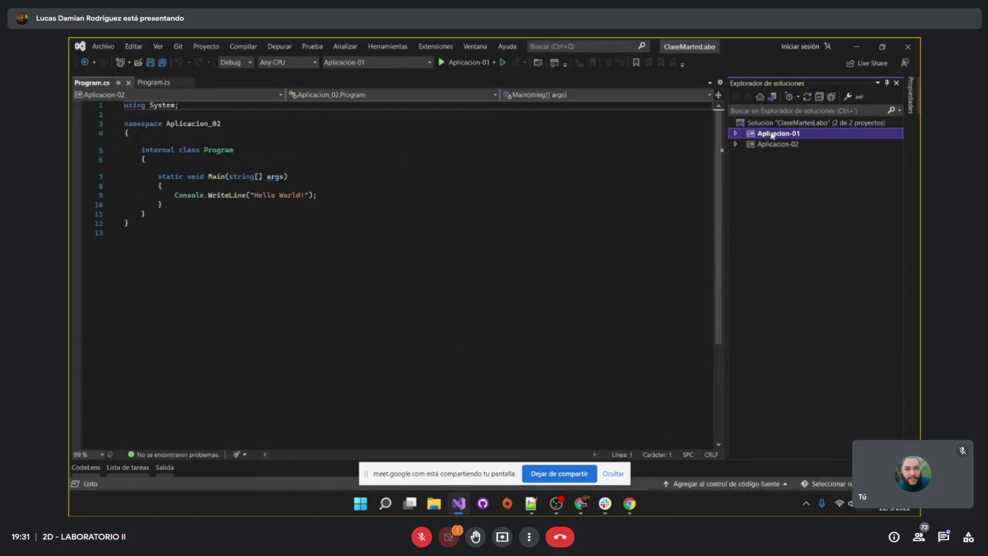
pyautogui.click(735, 133)
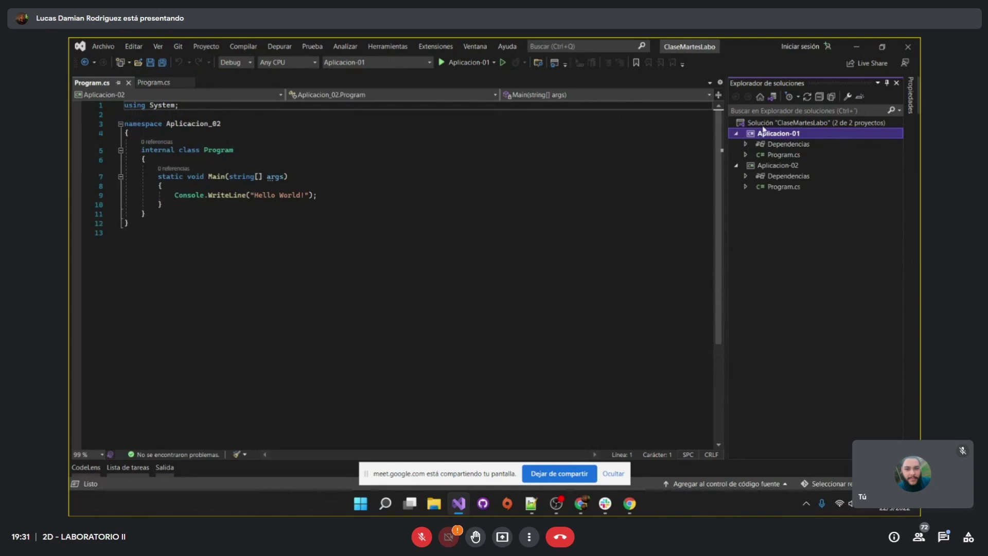
pyautogui.click(152, 82)
pyautogui.click(92, 82)
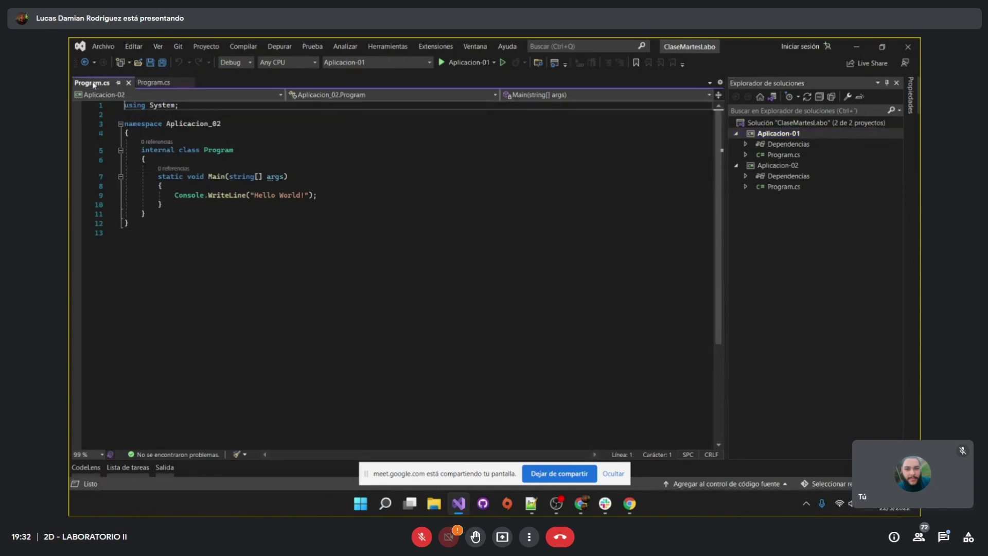
pyautogui.click(150, 83)
pyautogui.click(102, 82)
pyautogui.hotkey('alt', 'Tab')
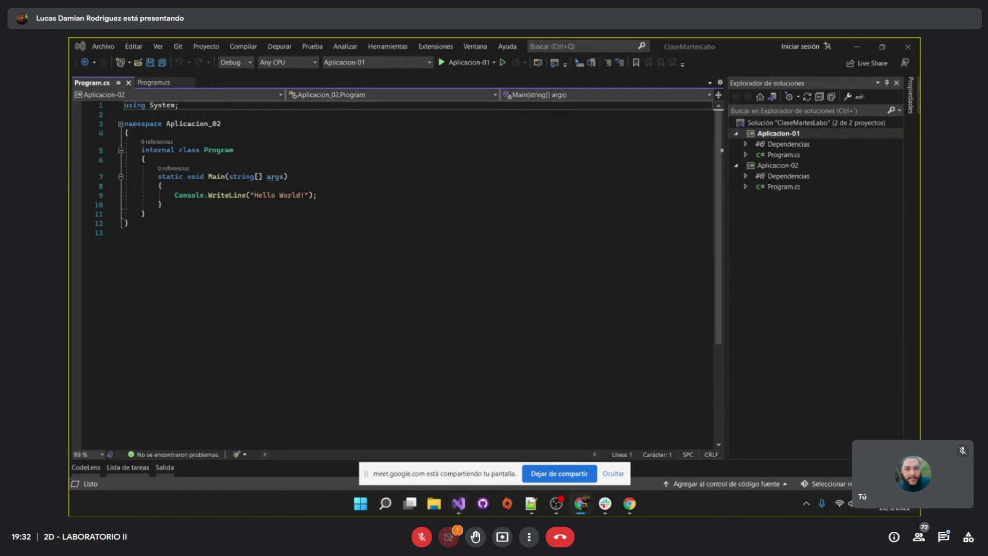
# Step: Close both open Program.cs files in the editor
pyautogui.click(168, 82)
pyautogui.click(188, 83)
pyautogui.click(129, 82)
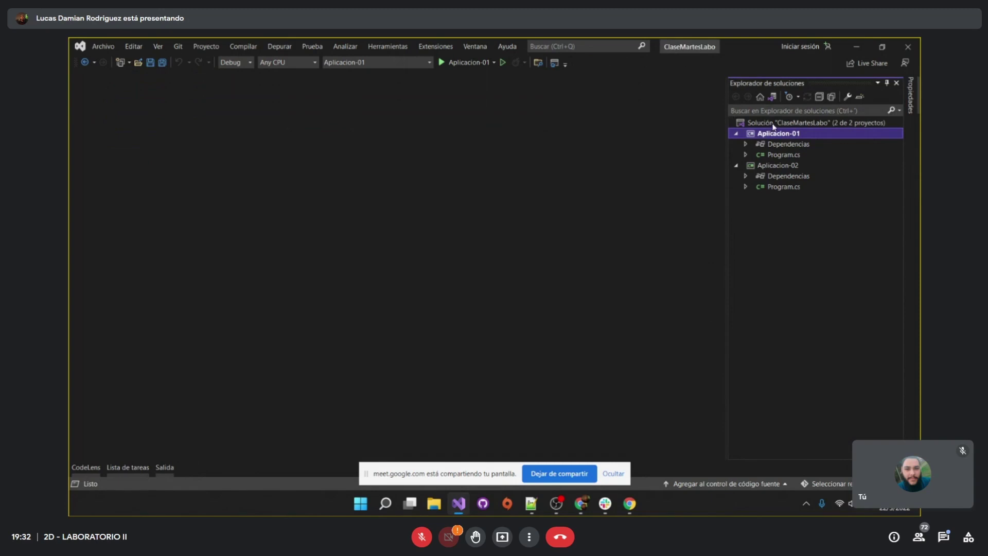
# Step: Select the ClaseMartesLabo solution, widen the Solution Explorer further and magnify the screen around it
pyautogui.click(808, 123)
pyautogui.moveTo(726, 129); pyautogui.dragTo(557, 135)
pyautogui.press('super+plus')
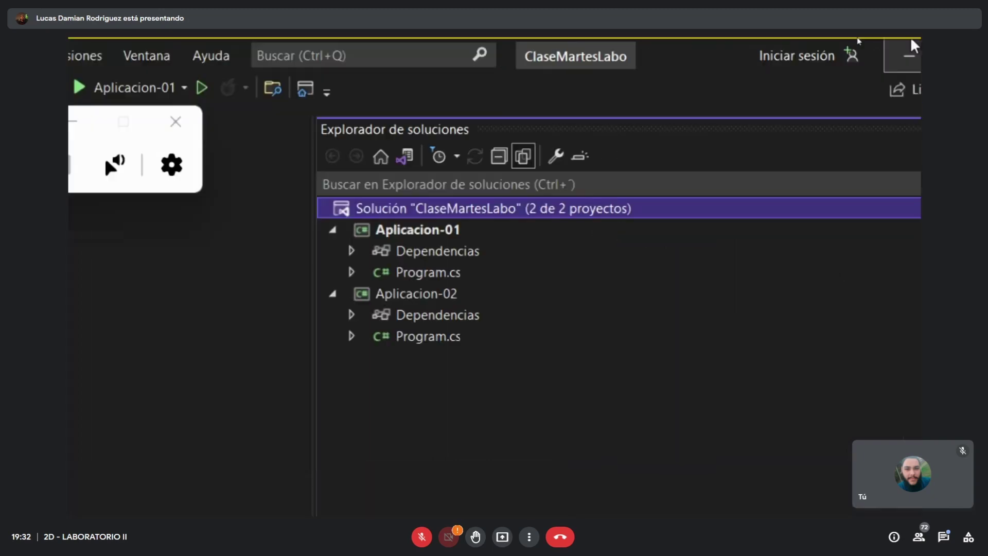
pyautogui.rightClick(441, 211)
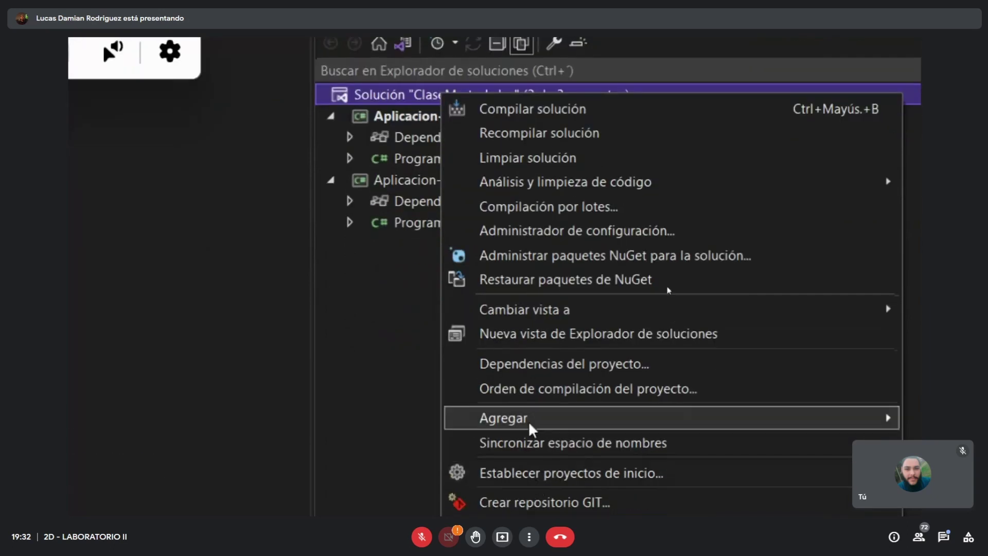
pyautogui.moveTo(529, 425)
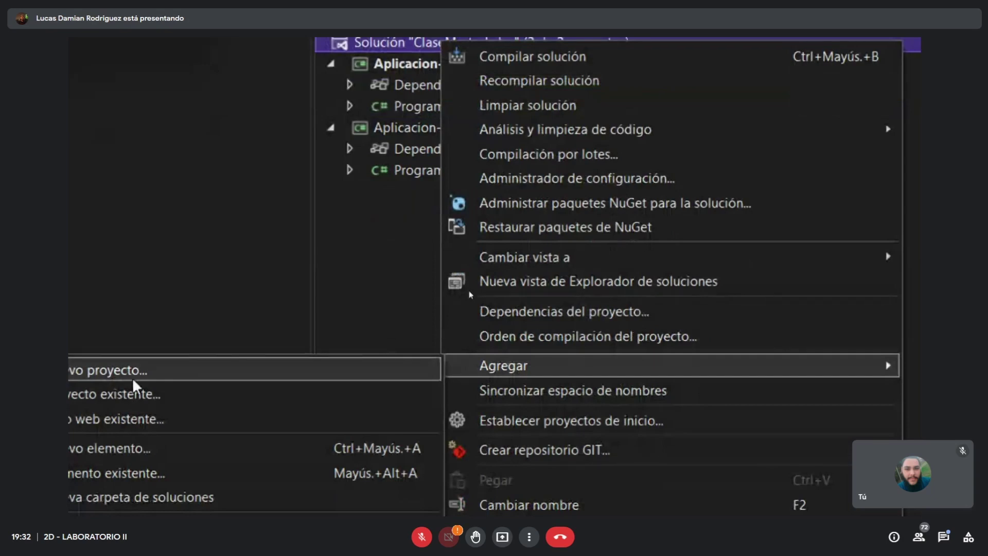
pyautogui.press('super+minus')
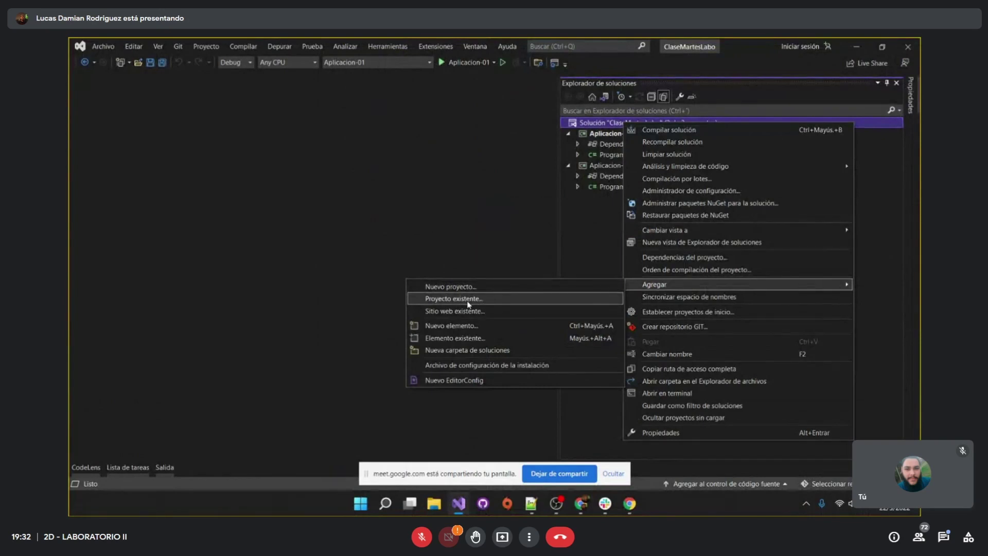
pyautogui.click(450, 287)
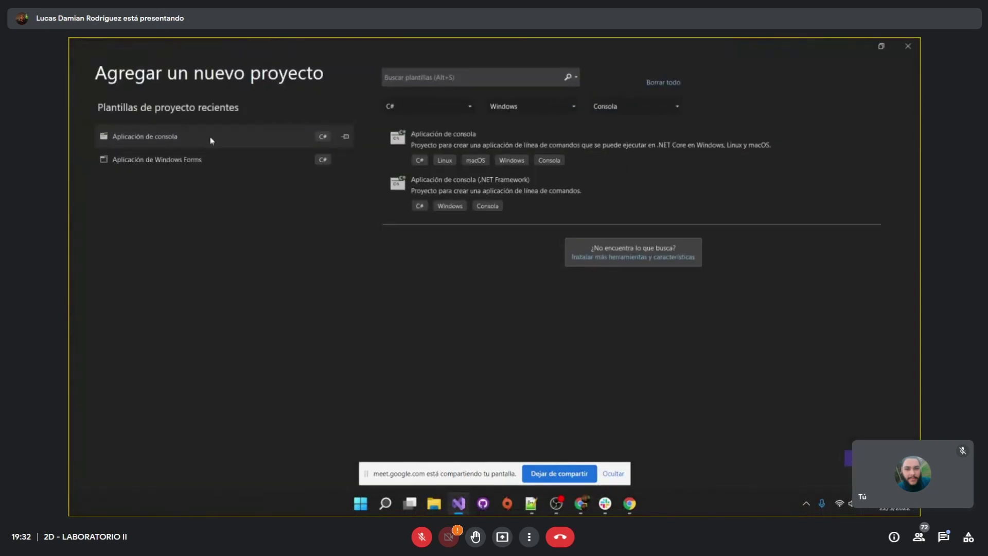
pyautogui.click(908, 46)
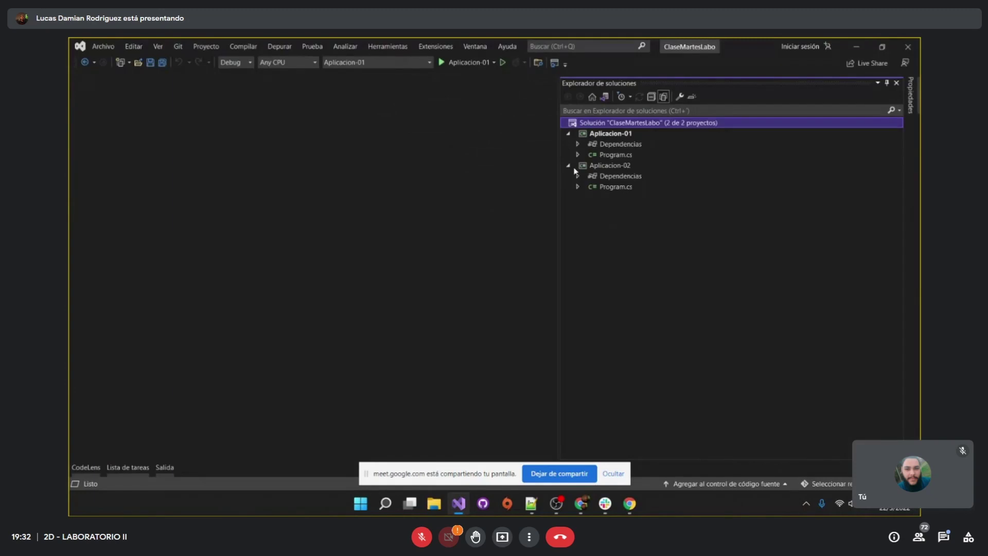
# Step: Collapse the Aplicacion-01 and Aplicacion-02 projects in the Solution Explorer and expand both again
pyautogui.click(568, 133)
pyautogui.click(568, 134)
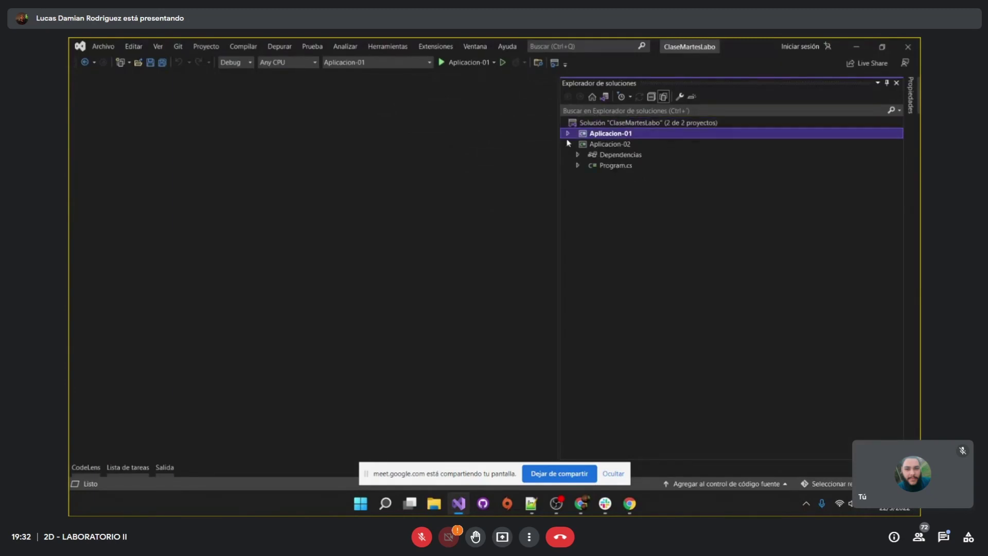
pyautogui.click(568, 134)
pyautogui.click(568, 144)
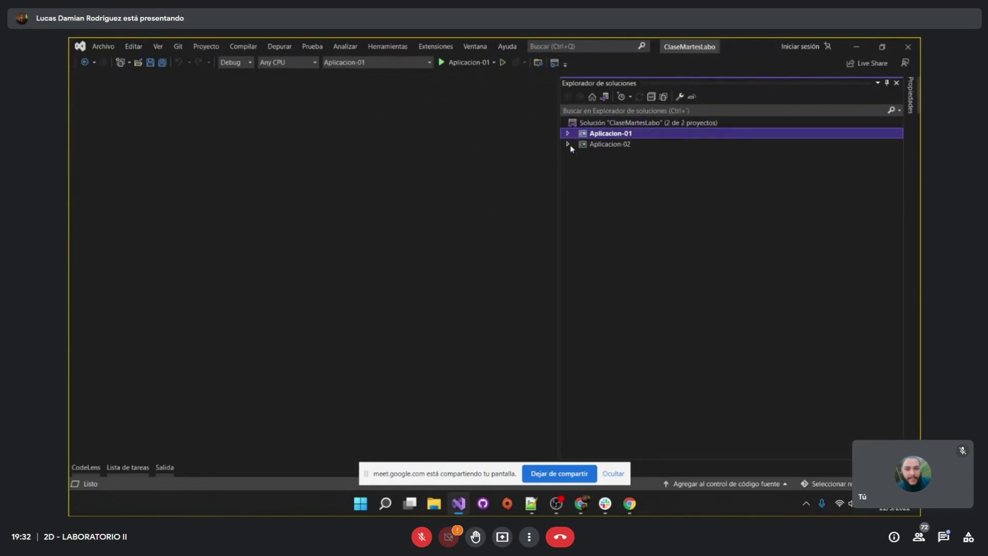
pyautogui.click(568, 145)
pyautogui.click(568, 134)
# Step: Start adding an existing project to the ClaseMartesLabo solution, browse up to the Escritorio folder and cancel without choosing a project
pyautogui.click(599, 123)
pyautogui.rightClick(628, 123)
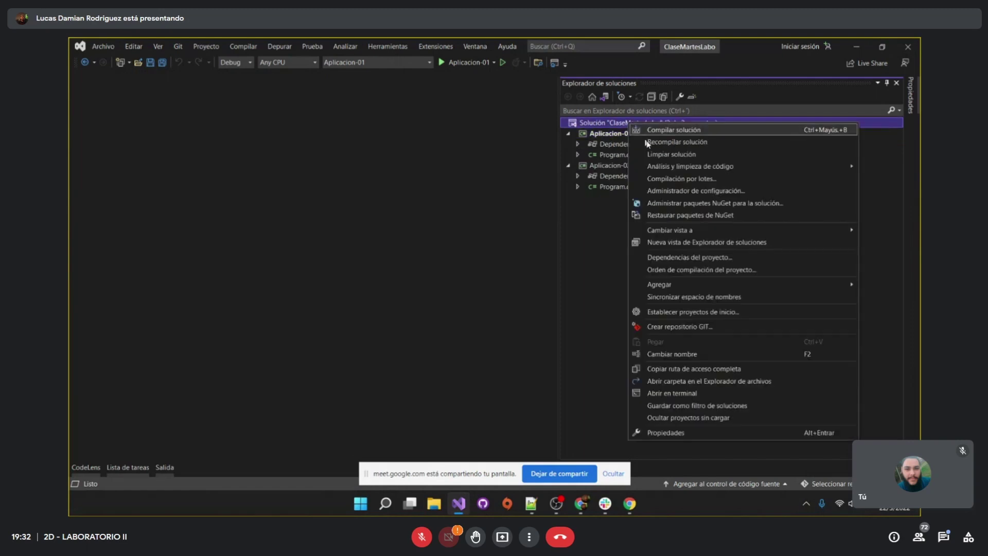
pyautogui.moveTo(677, 284)
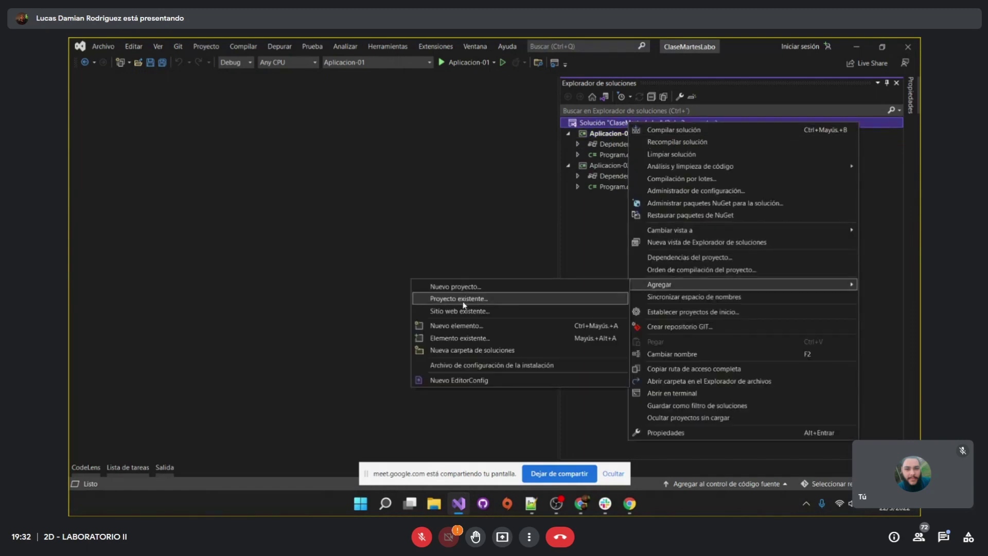
pyautogui.click(463, 299)
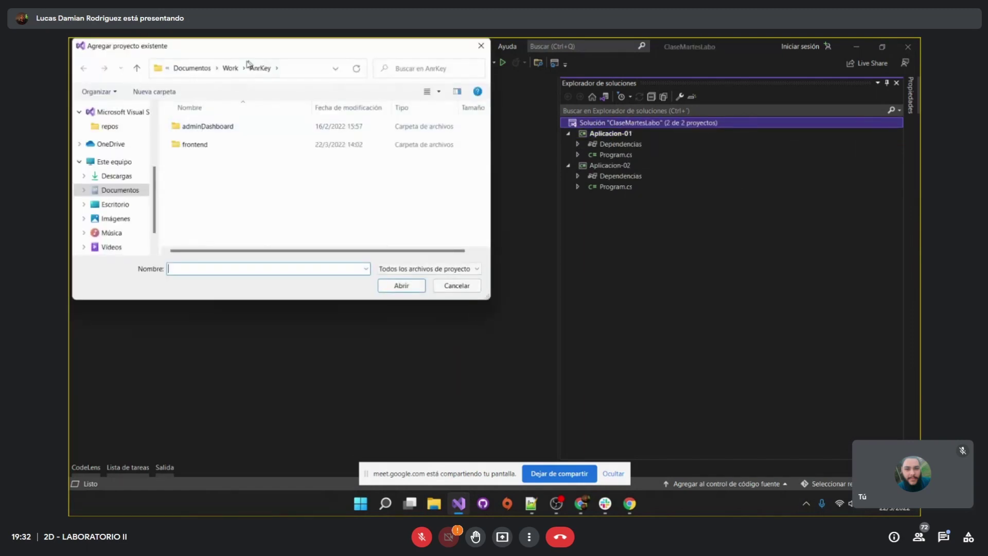
pyautogui.click(137, 67)
pyautogui.click(137, 68)
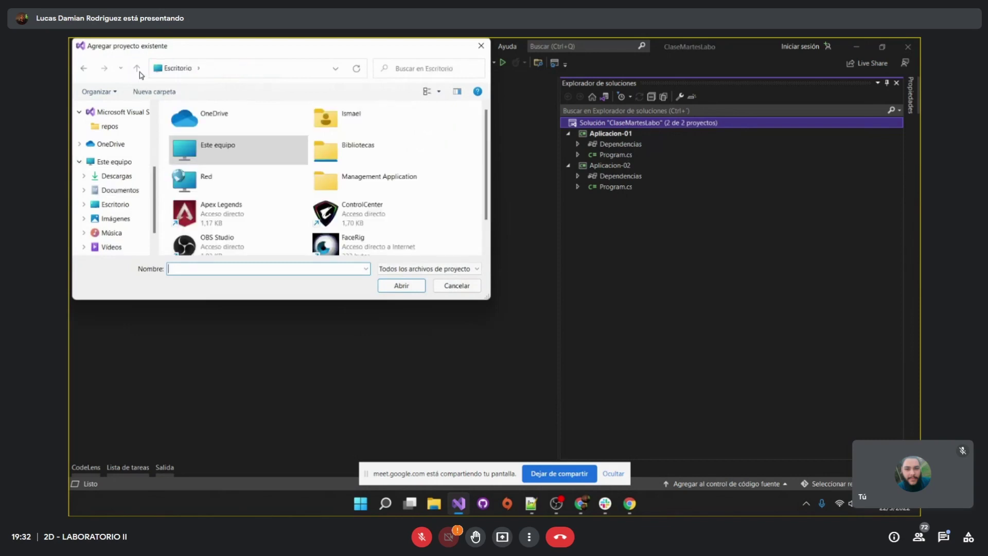
pyautogui.moveTo(296, 53); pyautogui.dragTo(337, 149)
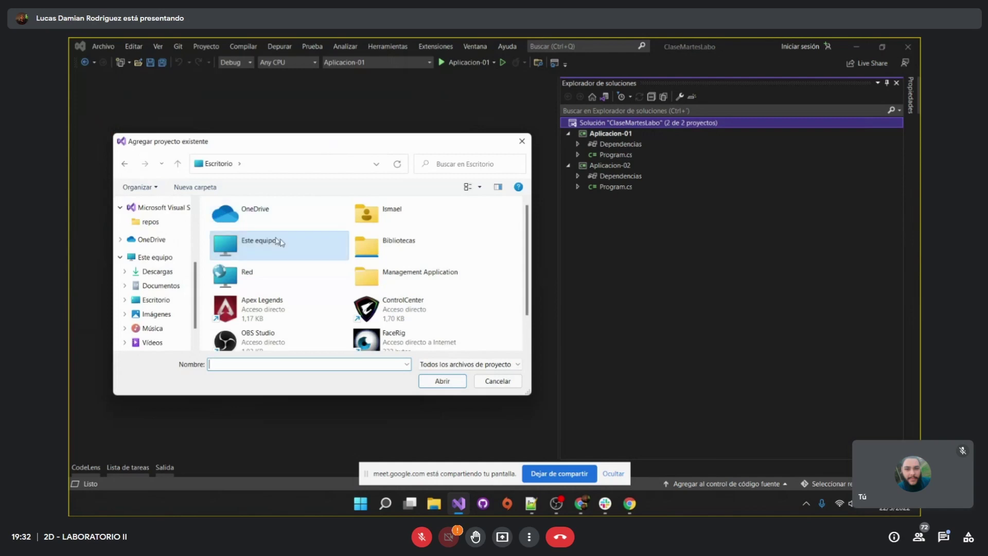
pyautogui.click(522, 142)
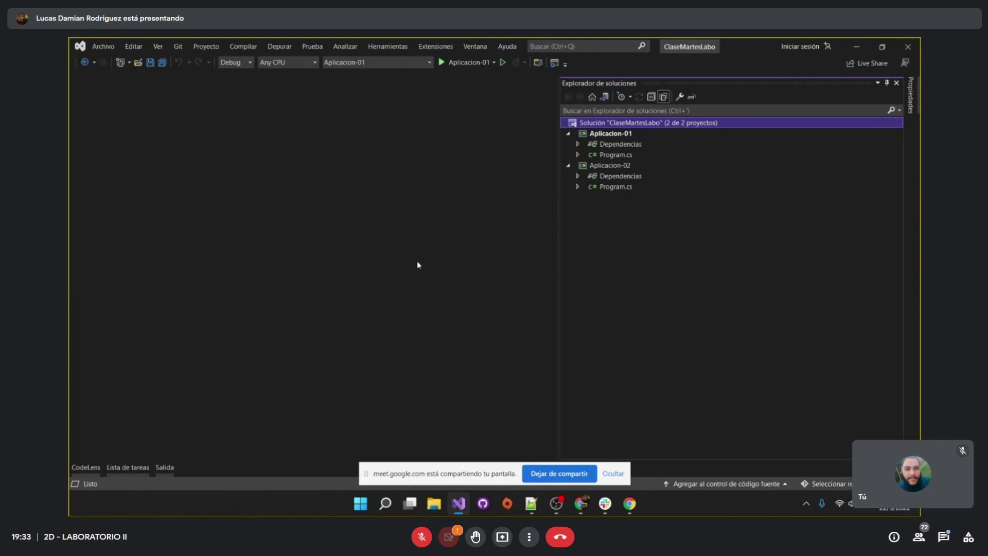
# Step: Collapse Aplicacion-02 in the Solution Explorer and open the Program.cs file of Aplicacion-01
pyautogui.click(568, 165)
pyautogui.click(568, 134)
pyautogui.click(568, 134)
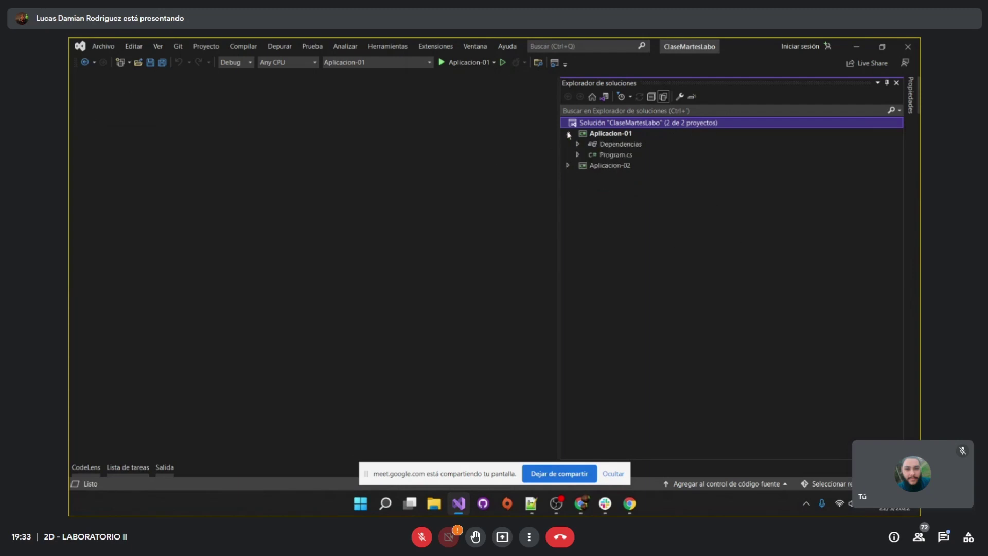
pyautogui.doubleClick(609, 155)
pyautogui.click(240, 234)
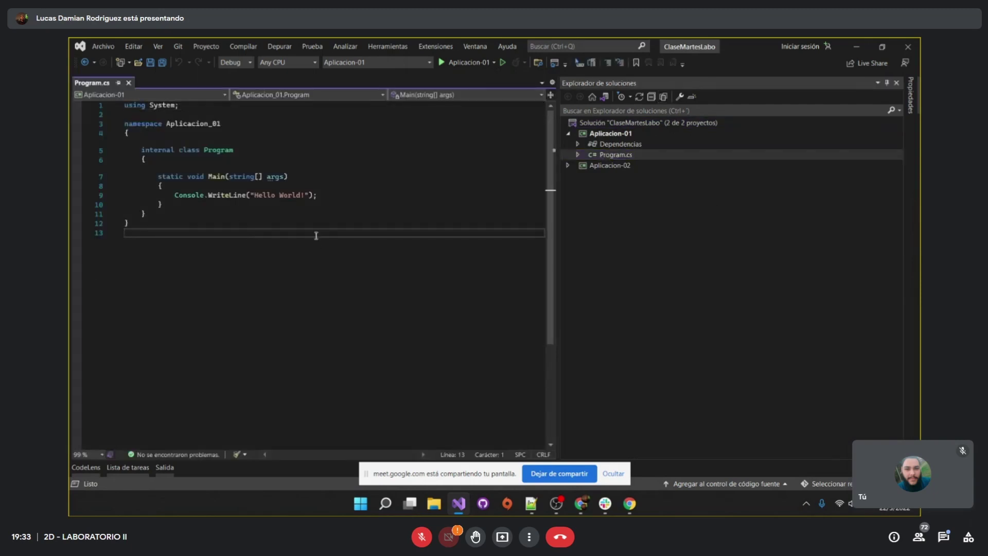
# Step: Narrow the Solution Explorer to widen the code editor and enlarge the code to 159 %
pyautogui.moveTo(557, 203); pyautogui.dragTo(694, 201)
pyautogui.scroll(4, 487, 273)
pyautogui.scroll(1, 425, 335)
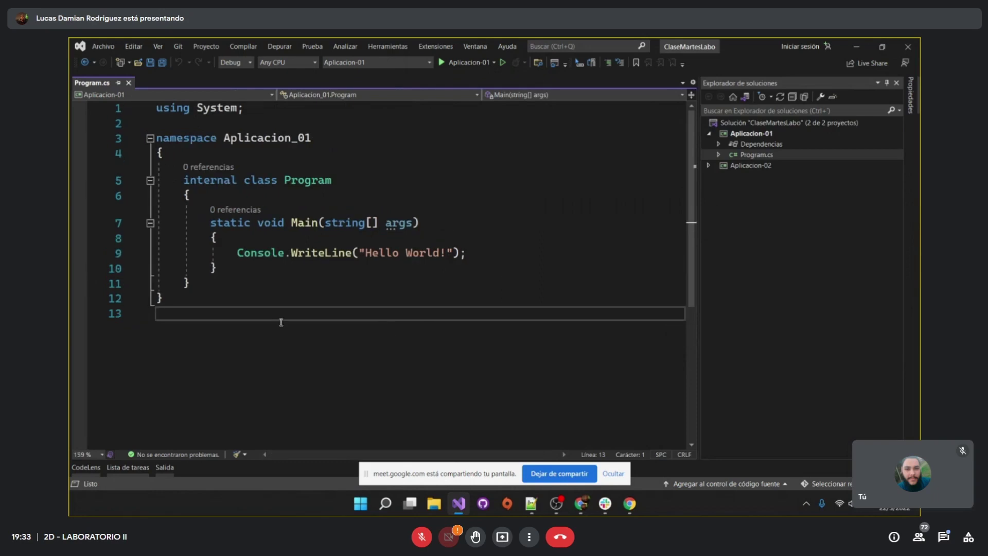
# Step: Examine the structure of Program.cs by highlighting the using directive, the Aplicacion_01 namespace, the Program class and the Main method
pyautogui.moveTo(261, 342); pyautogui.dragTo(145, 103)
pyautogui.click(268, 280)
pyautogui.moveTo(244, 108); pyautogui.dragTo(157, 107)
pyautogui.moveTo(322, 143); pyautogui.dragTo(156, 138)
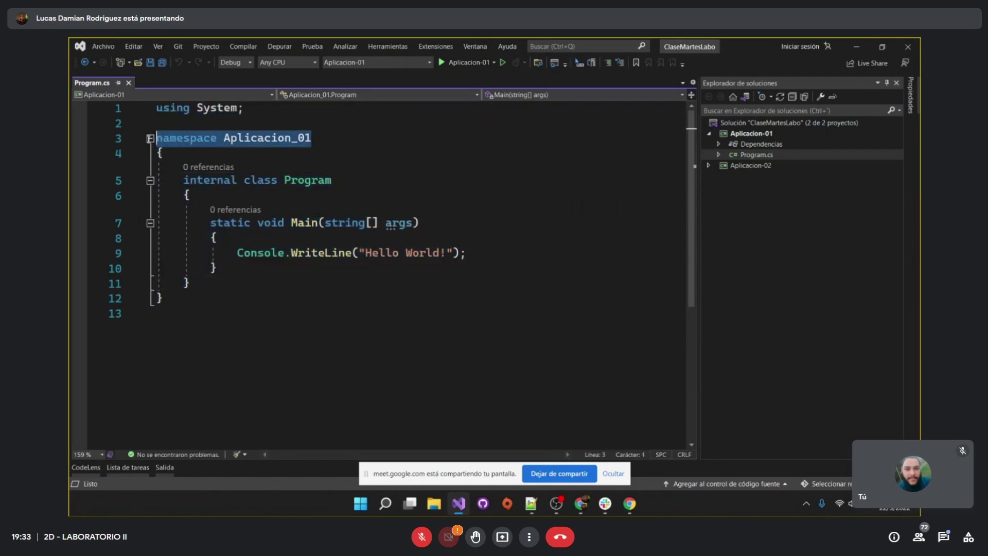
pyautogui.moveTo(182, 177); pyautogui.dragTo(157, 301)
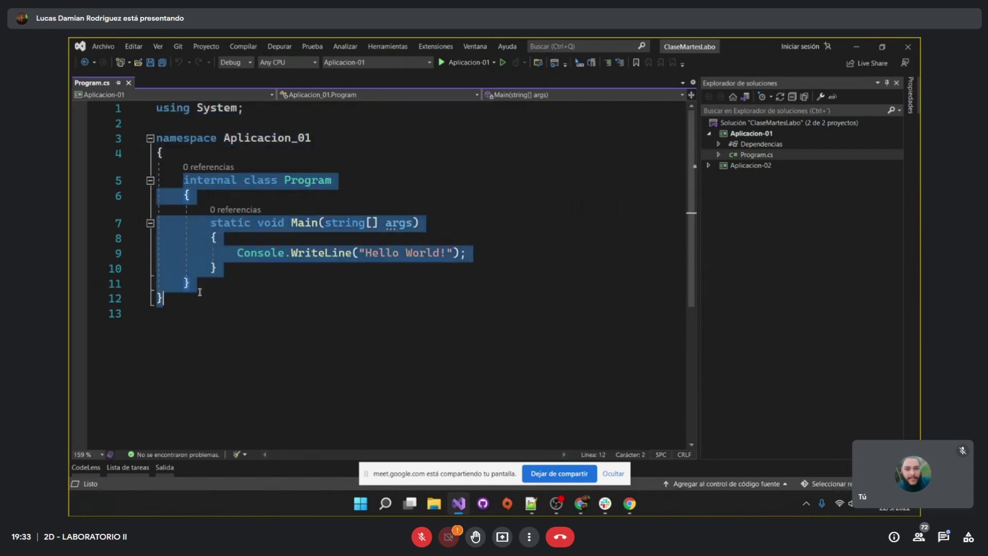
pyautogui.click(211, 222)
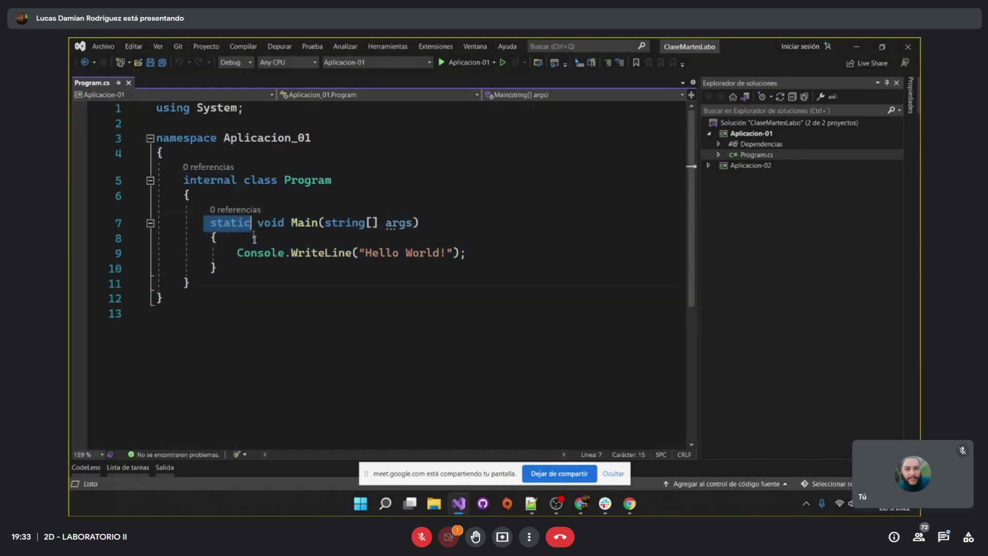
# Step: Switch to the Google Meet call chat, send the message "que emocion" and close the chat
pyautogui.click(943, 536)
pyautogui.write('que')
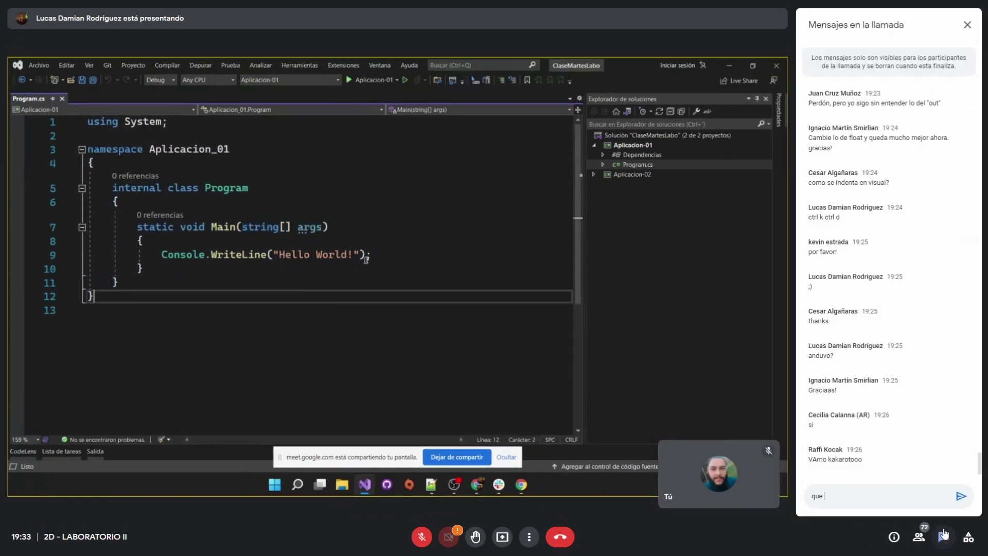
pyautogui.write(' emocion')
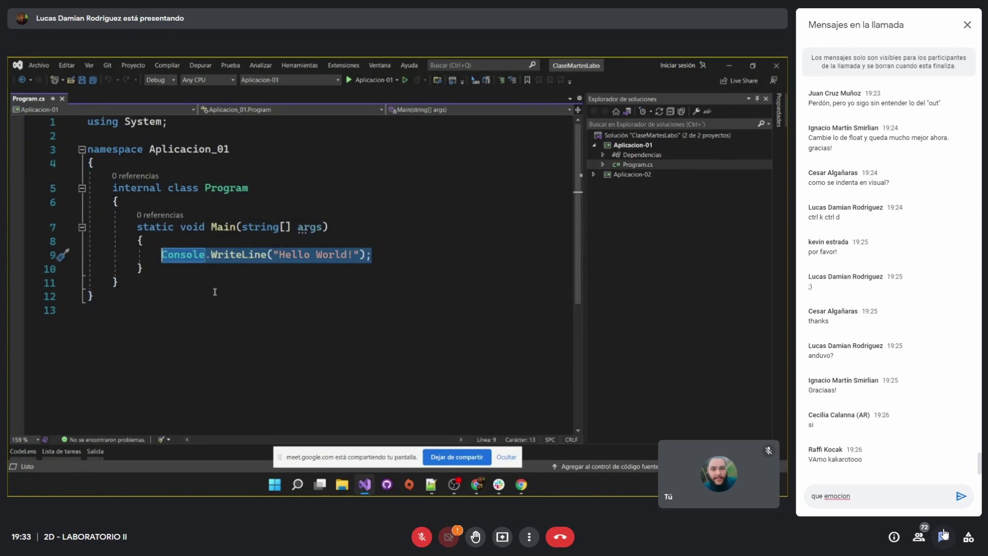
pyautogui.rightClick(832, 496)
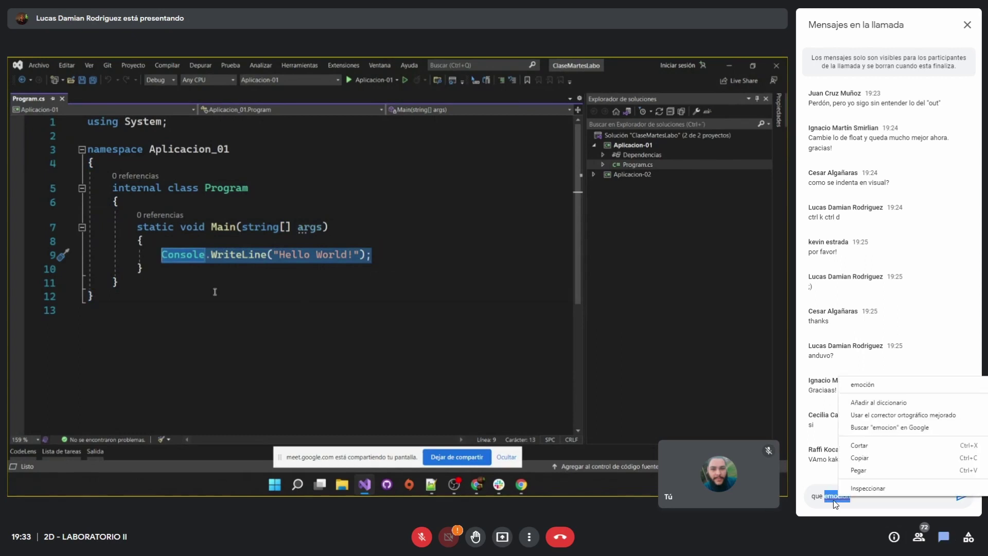
pyautogui.press('Escape')
pyautogui.press('Return')
pyautogui.click(967, 24)
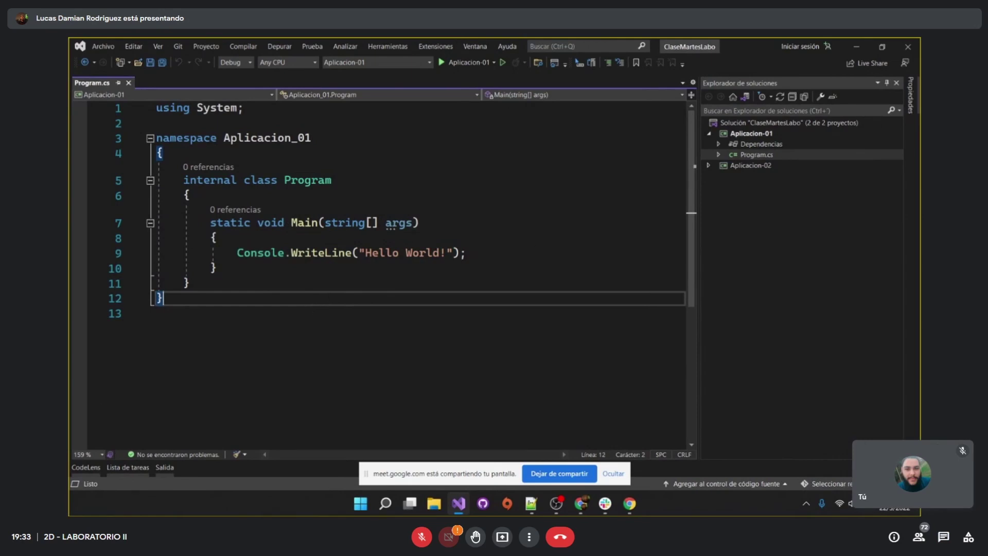
# Step: Return to the Program.cs code and select the Aplicacion-01 project in the Solution Explorer
pyautogui.hotkey('alt', 'Tab')
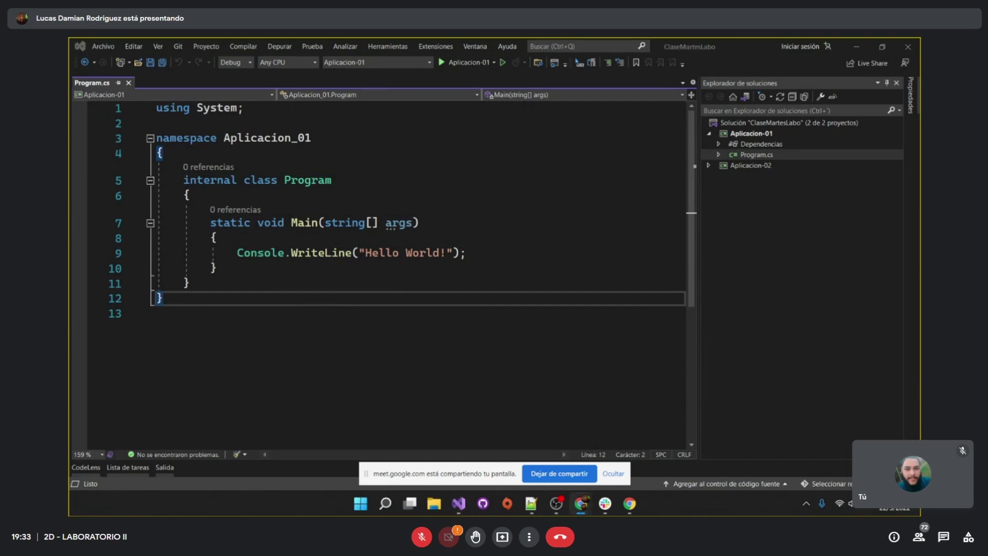
pyautogui.click(404, 308)
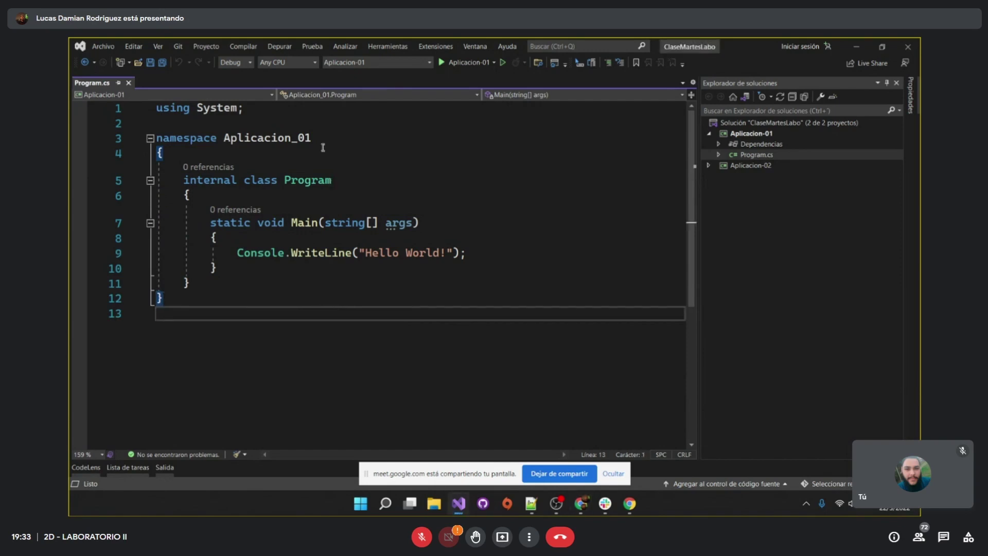
pyautogui.click(771, 155)
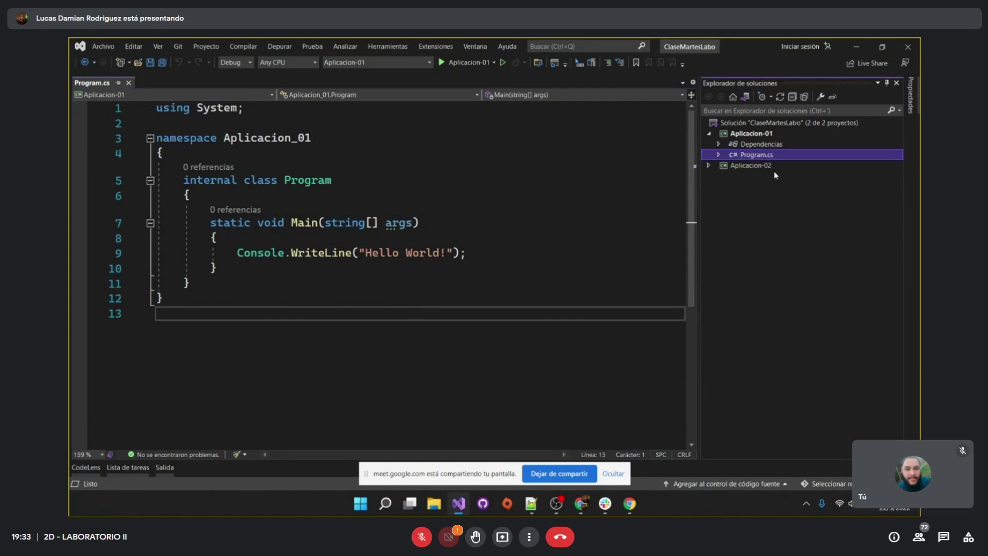
pyautogui.click(751, 133)
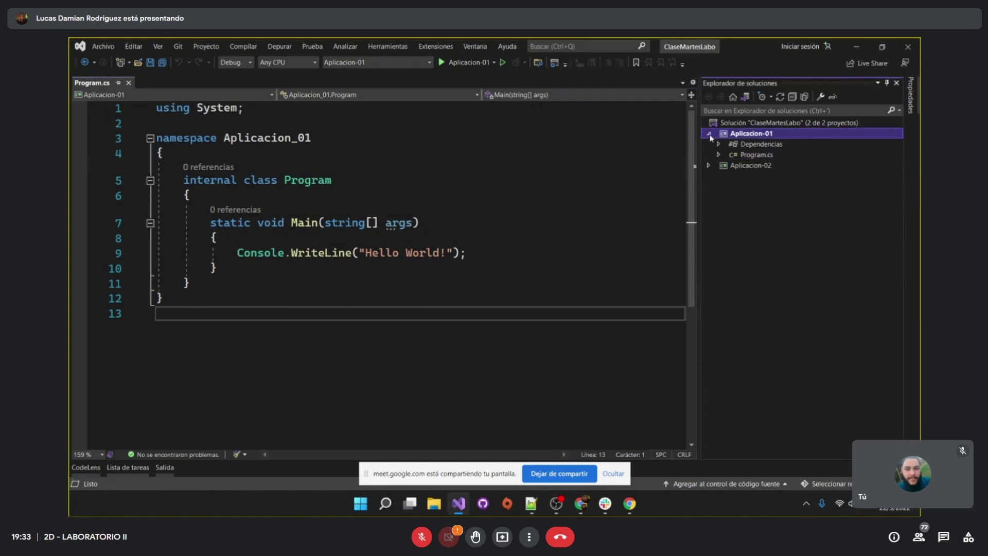